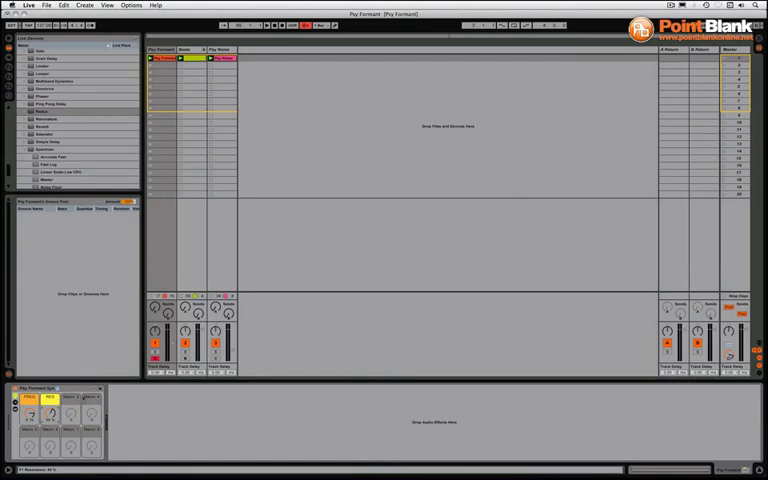
- Select the Psy Formant Syn rack by its title bar
left_click(84, 389)
left_click(16, 420)
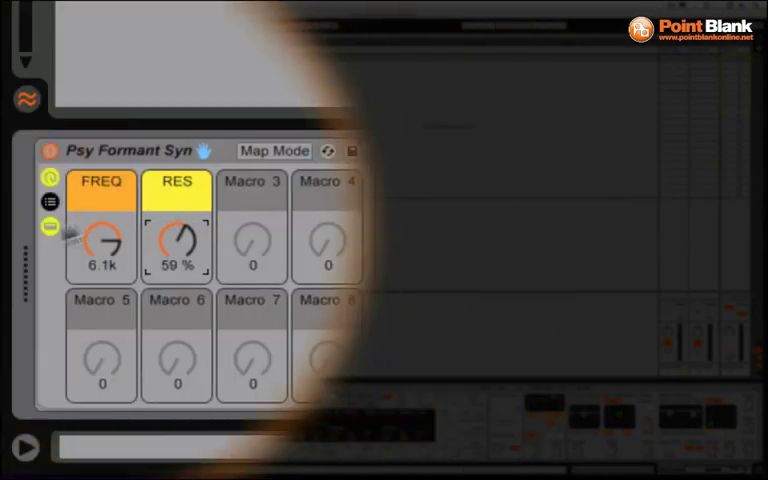
- Collapse the rack to its macros and sweep FREQ down to about 949 while varying RES
left_click(50, 226)
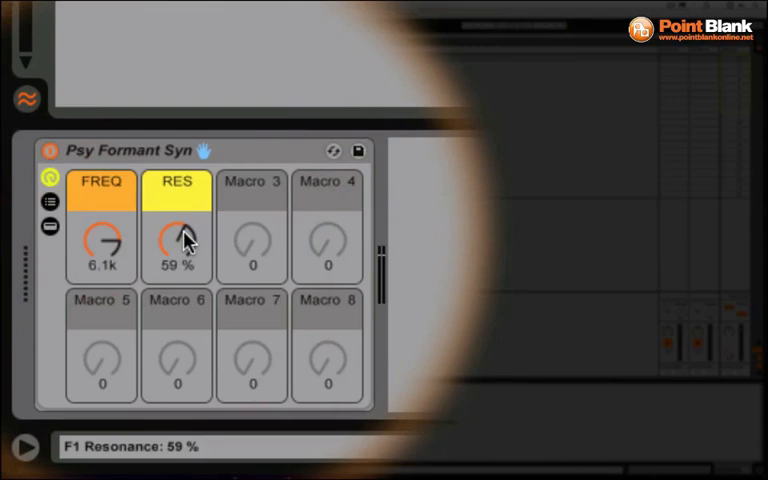
left_click_drag(184, 242, 184, 285)
left_click_drag(178, 240, 178, 192)
left_click_drag(103, 249, 103, 270)
left_click_drag(178, 240, 178, 280)
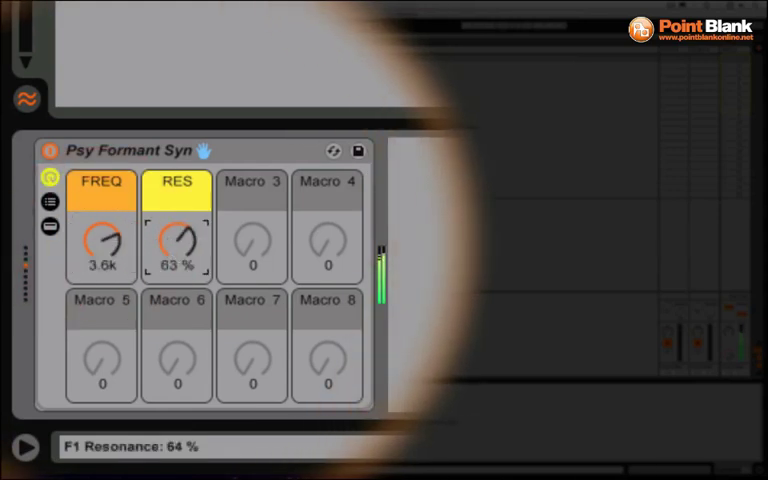
left_click_drag(96, 246, 96, 266)
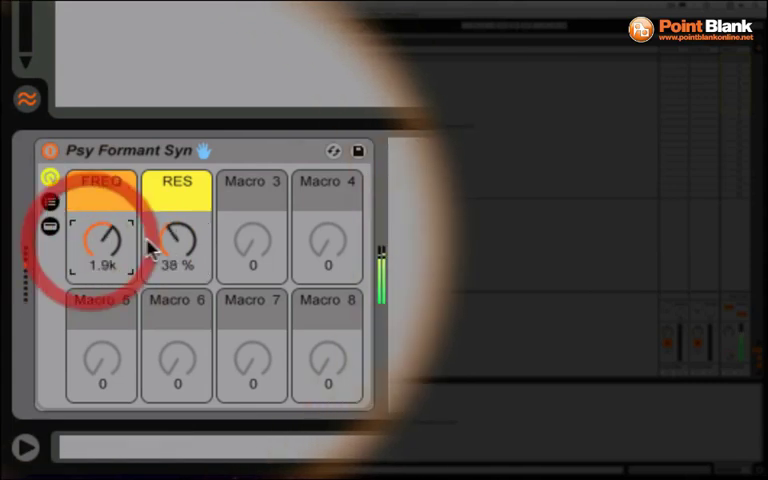
mouse_move(178, 240)
left_mouse_down()
mouse_move(178, 209)
mouse_move(178, 227)
left_mouse_up()
left_click_drag(102, 240, 102, 262)
- Sweep FREQ back up toward 10.2k, peaking RES near 80% before settling around 31%
mouse_move(192, 234)
left_mouse_down()
mouse_move(192, 227)
mouse_move(192, 265)
left_mouse_up()
left_click_drag(117, 250, 117, 225)
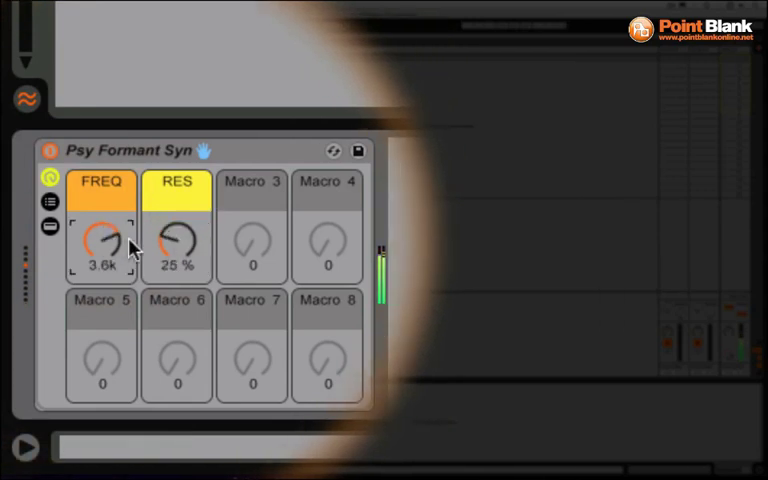
left_click_drag(178, 245, 178, 212)
left_click_drag(117, 245, 117, 220)
mouse_move(150, 258)
left_mouse_down()
mouse_move(150, 247)
mouse_move(150, 271)
left_mouse_up()
left_click_drag(178, 240, 178, 256)
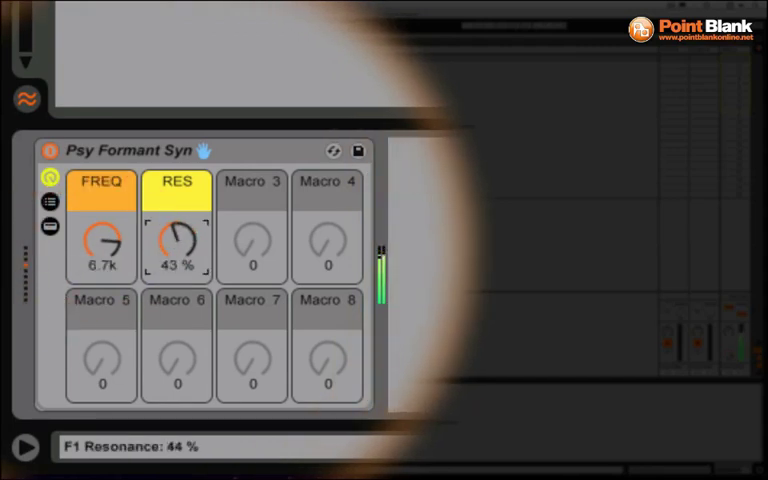
left_click_drag(98, 262, 98, 248)
left_click_drag(171, 257, 171, 270)
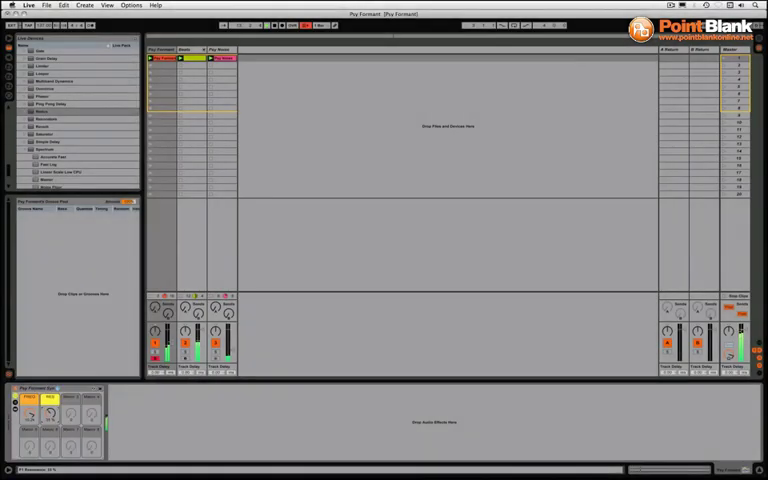
- Expand the Psy Formant Syn device chain and set the RES macro to 49%
left_click(22, 367)
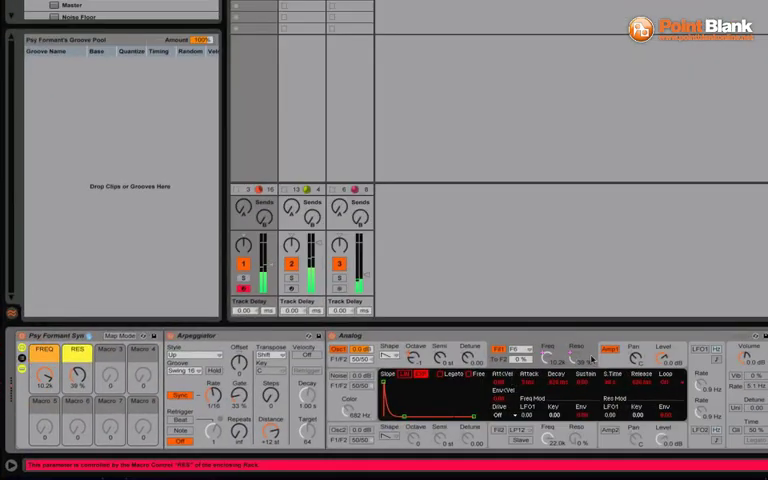
mouse_move(78, 384)
left_mouse_down()
mouse_move(78, 377)
mouse_move(78, 390)
mouse_move(44, 380)
left_mouse_up()
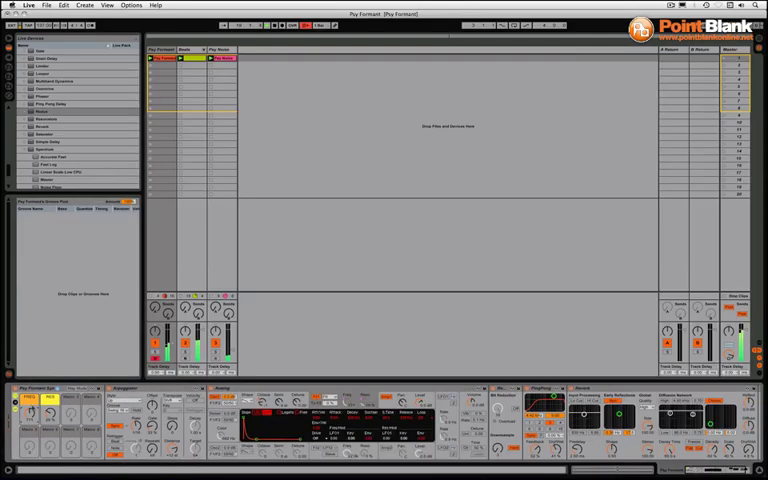
- Reshape the Ping Pong Delay filter band, select Redux, and set Arpeggiator gate to 104%
left_click_drag(571, 398, 512, 400)
left_click(494, 391)
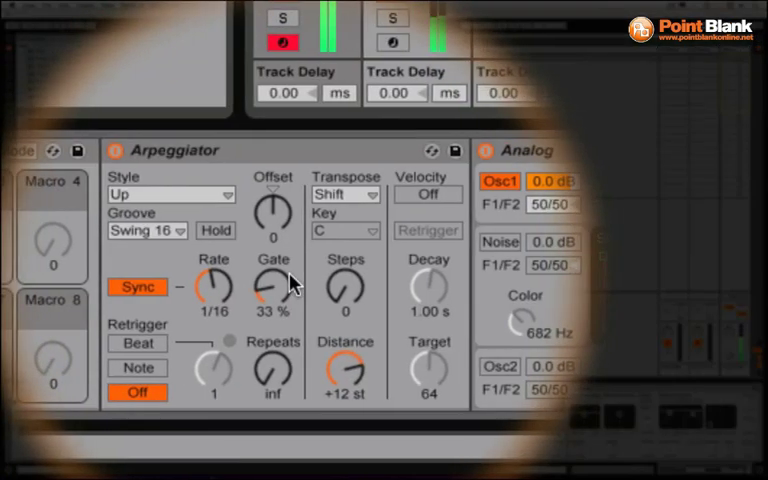
mouse_move(290, 283)
left_mouse_down()
mouse_move(290, 210)
mouse_move(290, 285)
left_mouse_up()
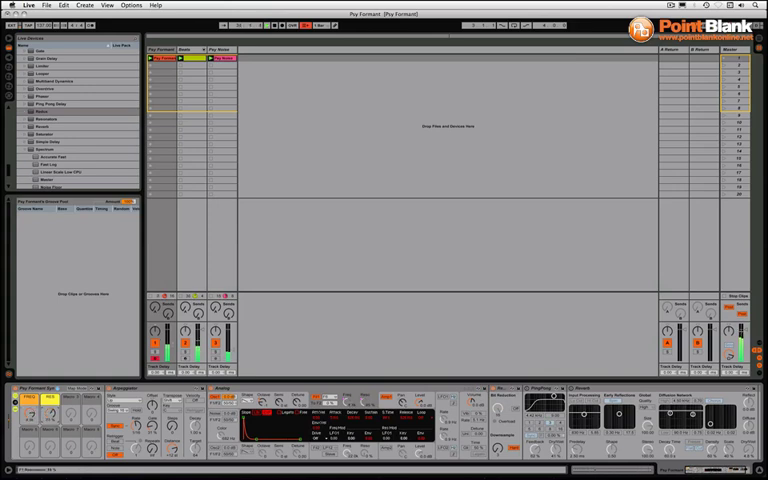
- Turn on the Ping Pong Delay filter and the Reverb device
left_click(530, 403)
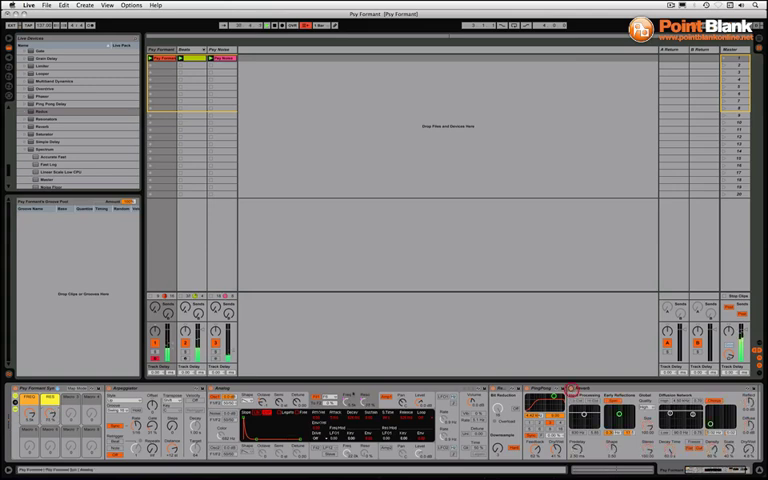
left_click(573, 394)
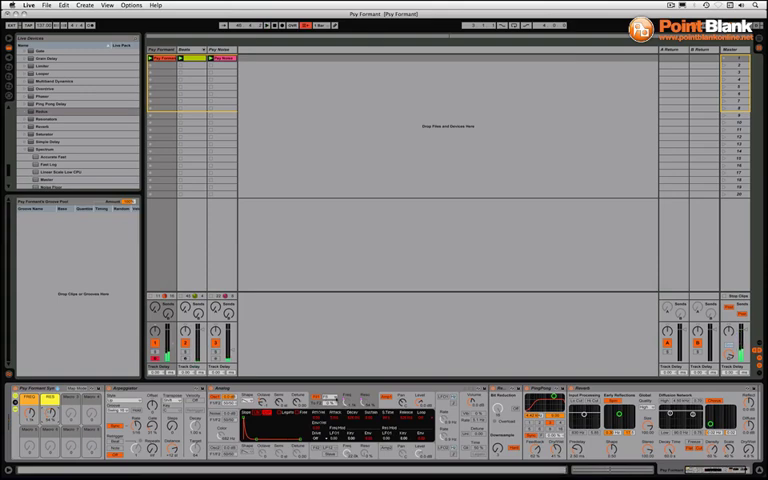
left_click(330, 397)
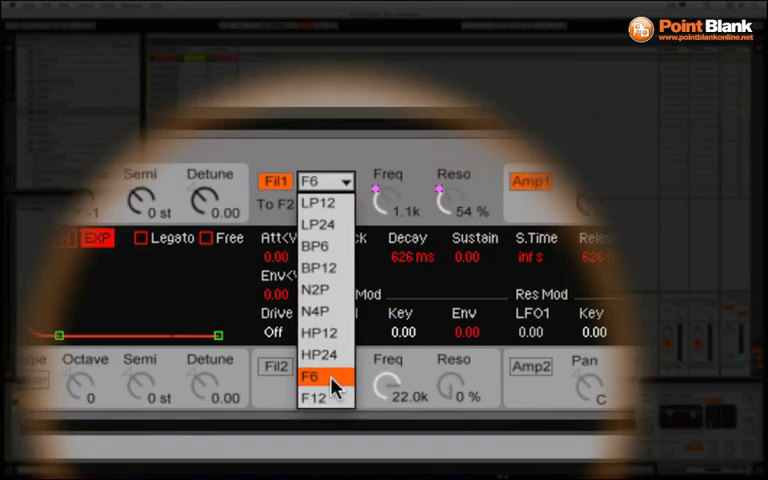
left_click(334, 380)
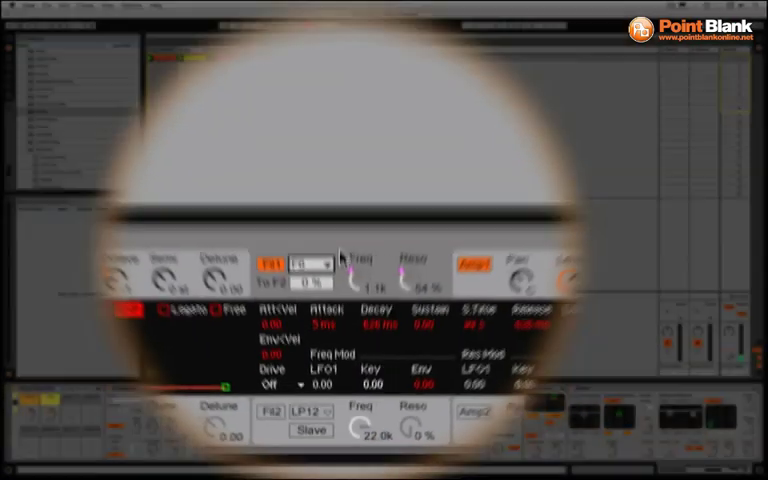